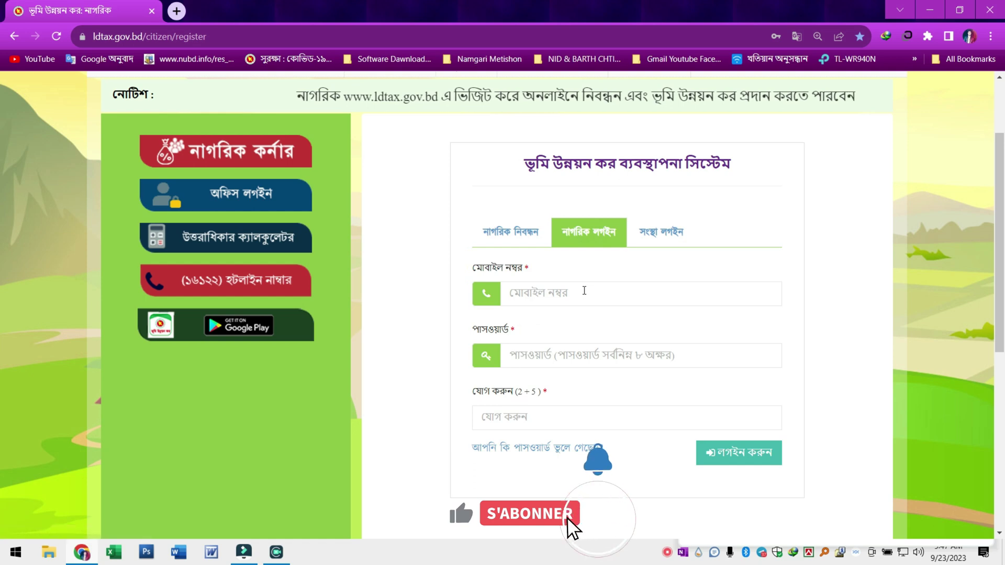
Log in with the registered mobile number, the account password and the addition-check answer.
click(585, 289)
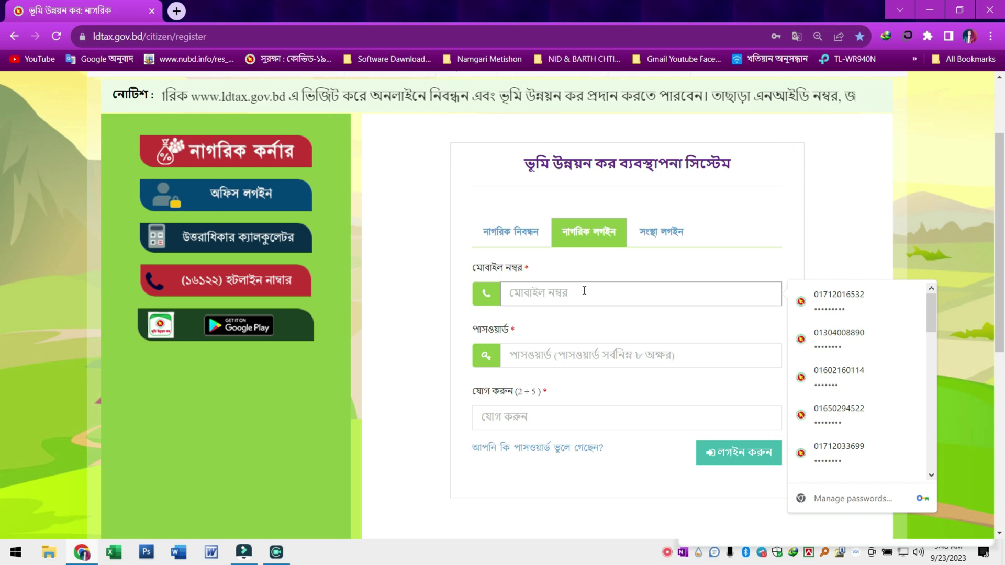
click(585, 291)
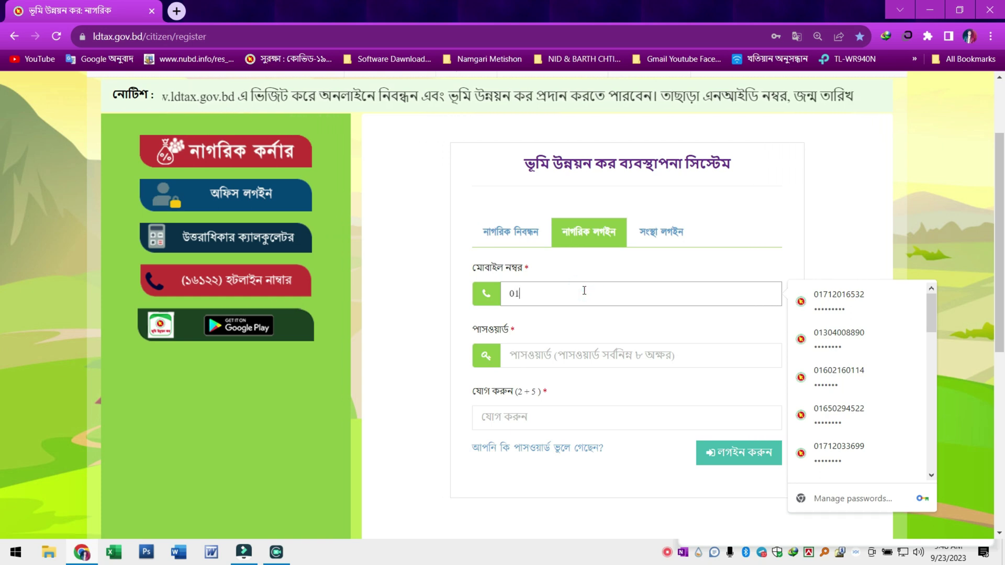
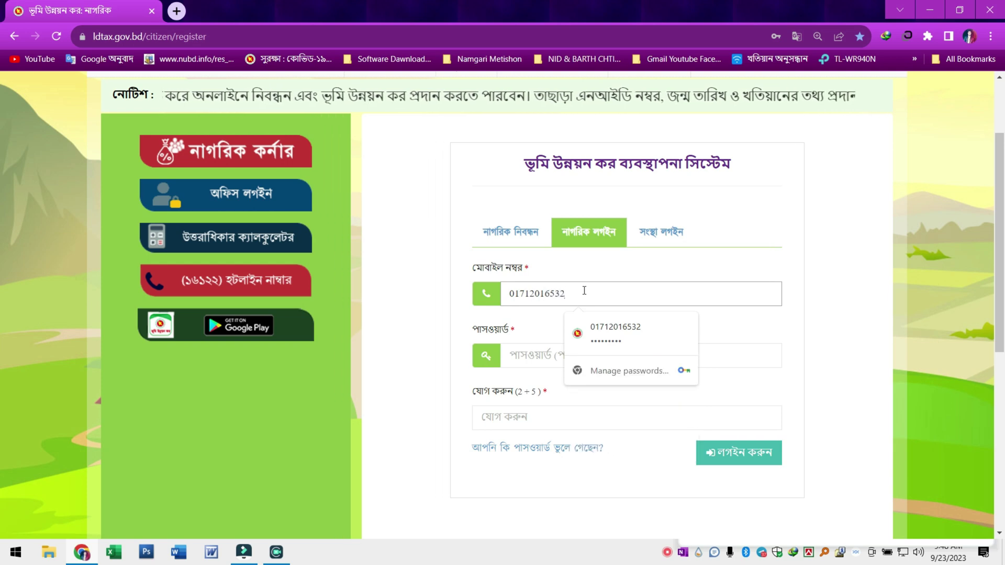
click(529, 355)
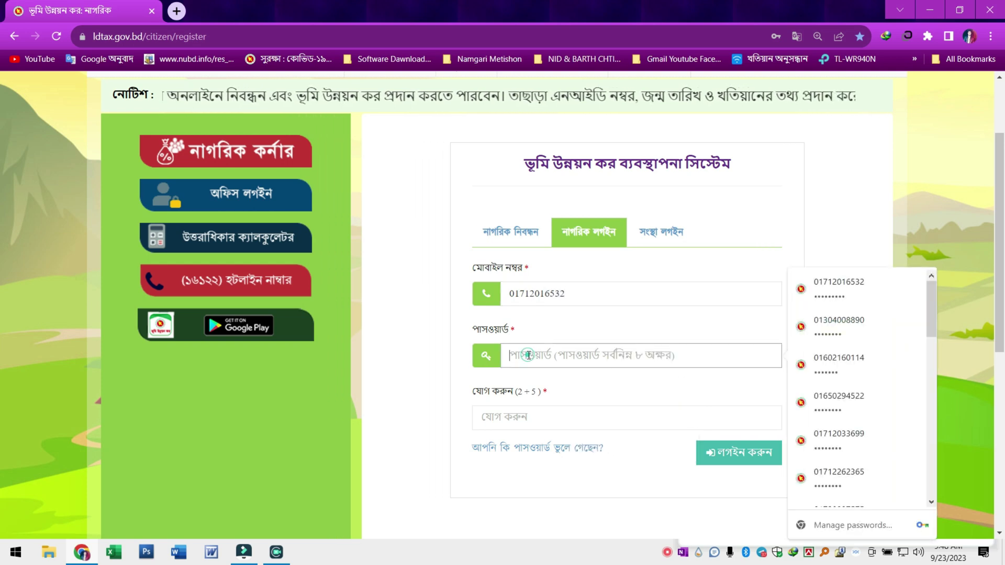
text(1)
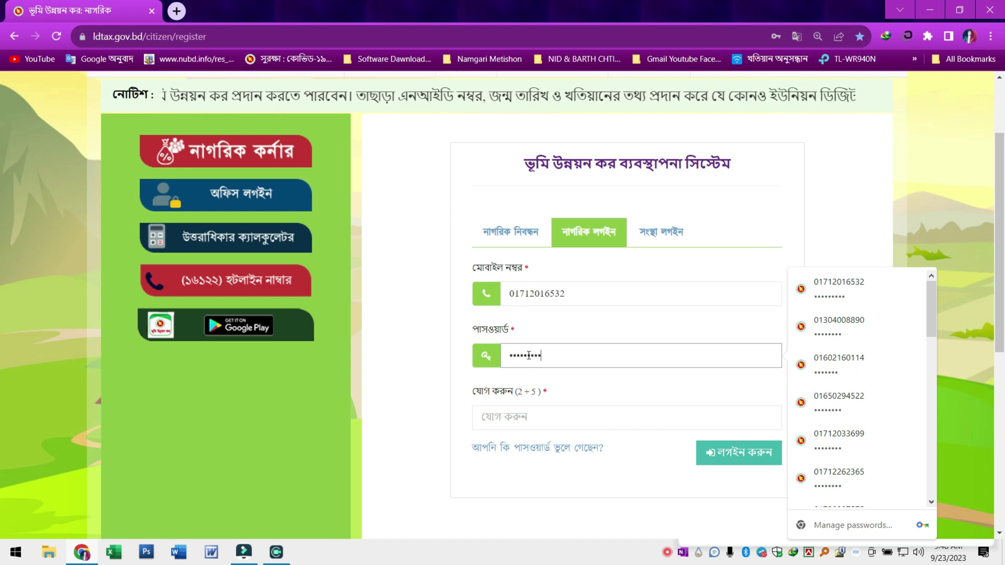
click(534, 415)
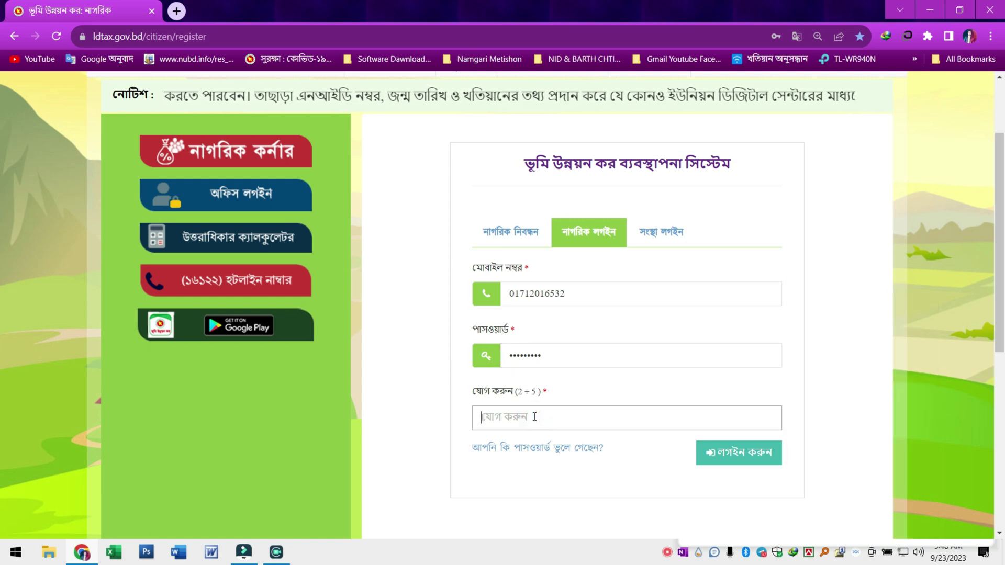
text(৭)
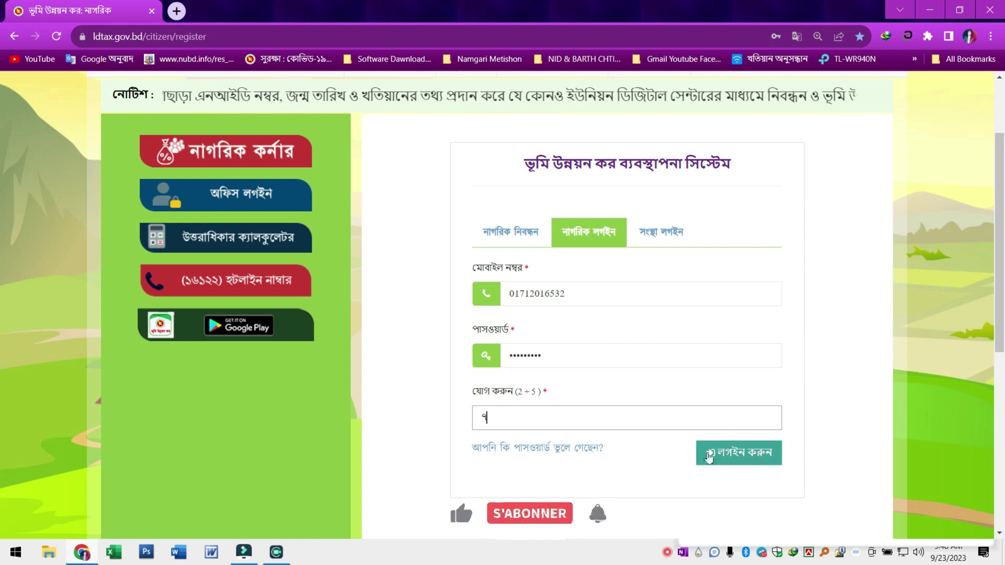
click(725, 455)
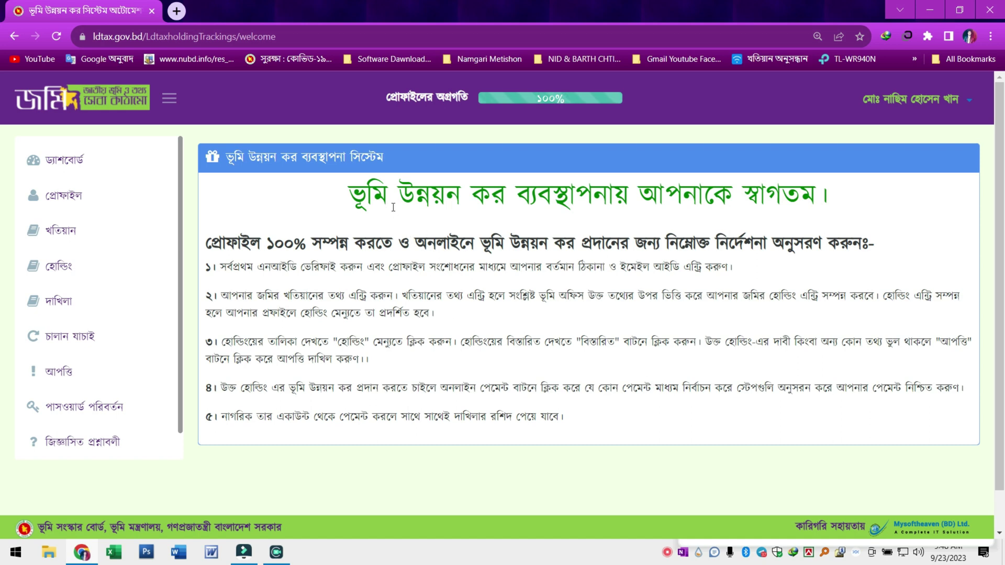
Scroll the dashboard welcome page to review the five profile and tax-payment steps.
scroll(394, 208, down, 1)
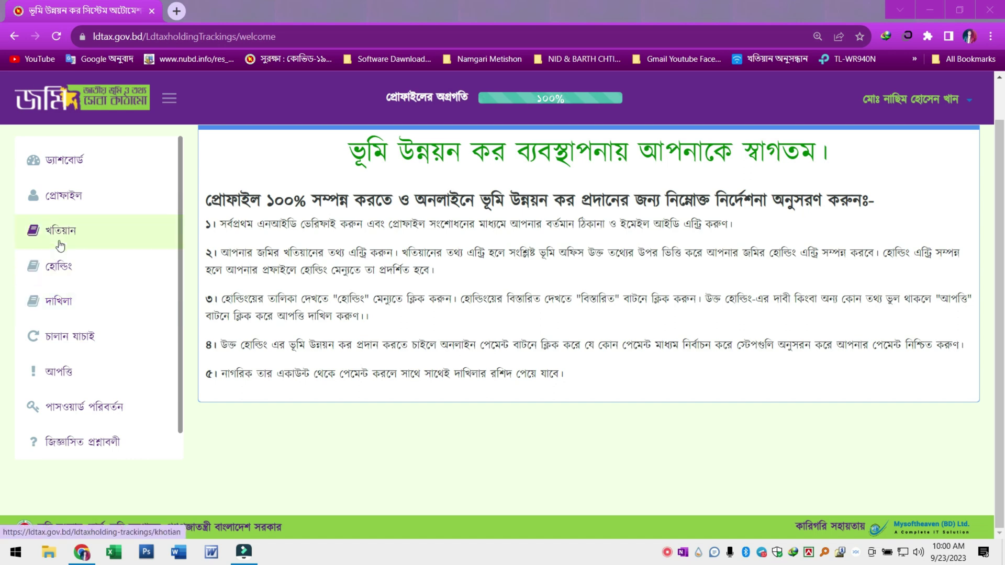
On the khotian page, set division ঢাকা and district রাজবাড়ী.
click(74, 236)
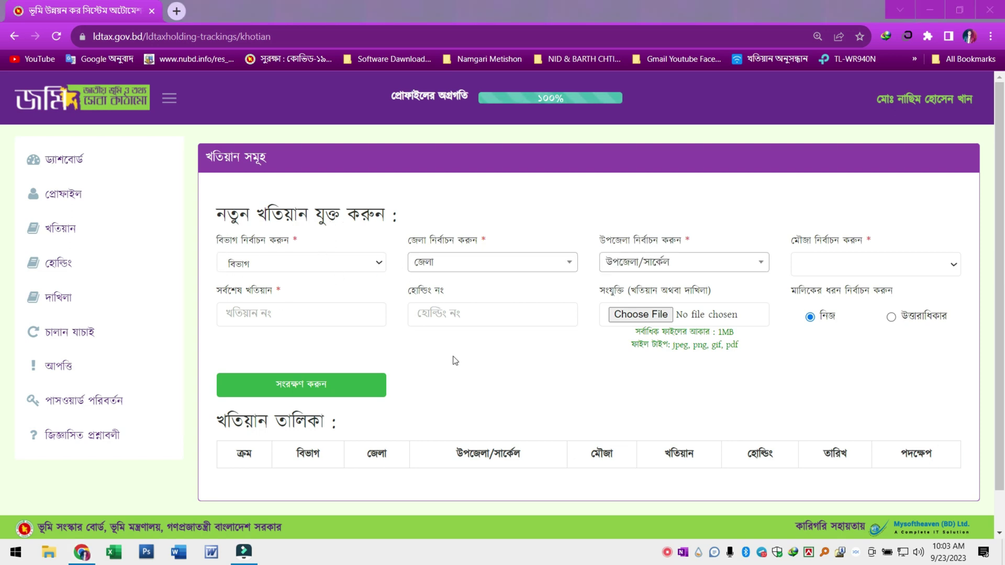
click(275, 261)
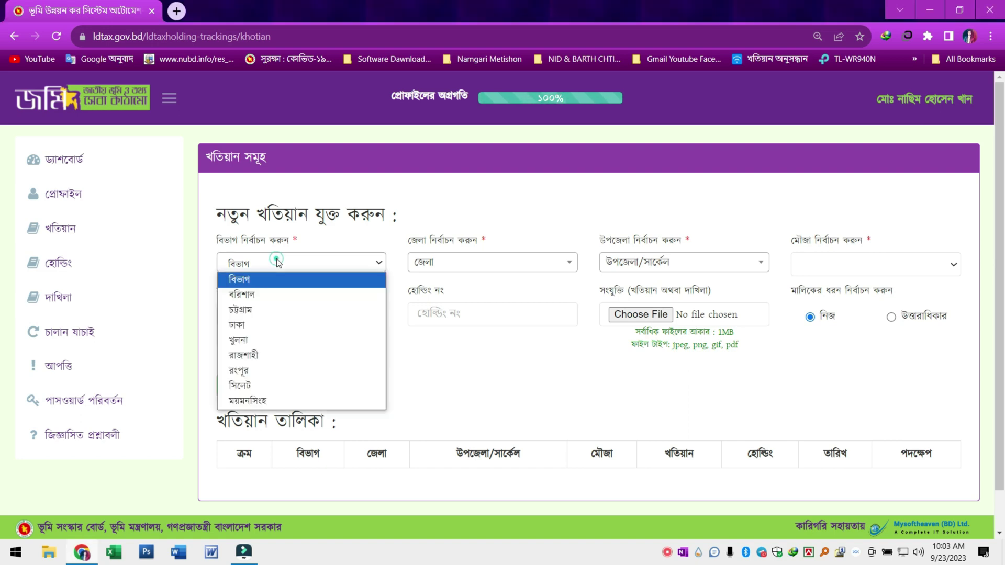
click(276, 329)
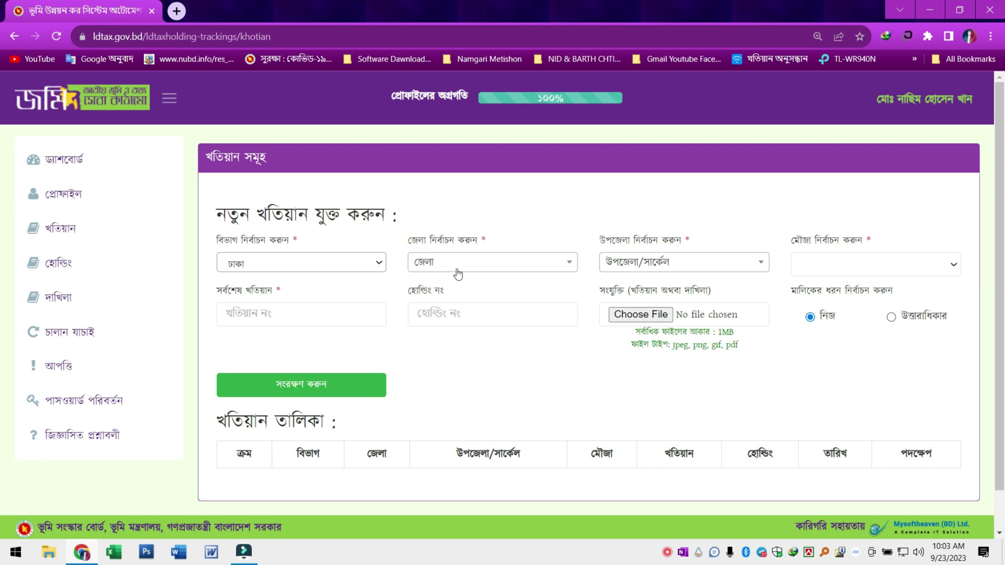
click(458, 265)
scroll(492, 387, down, 2)
scroll(451, 409, down, 2)
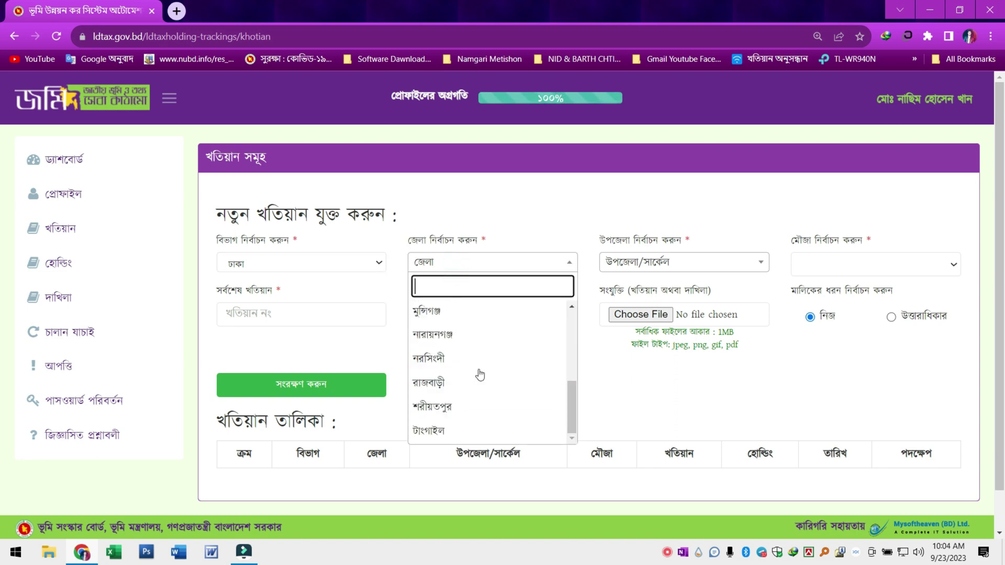
click(467, 386)
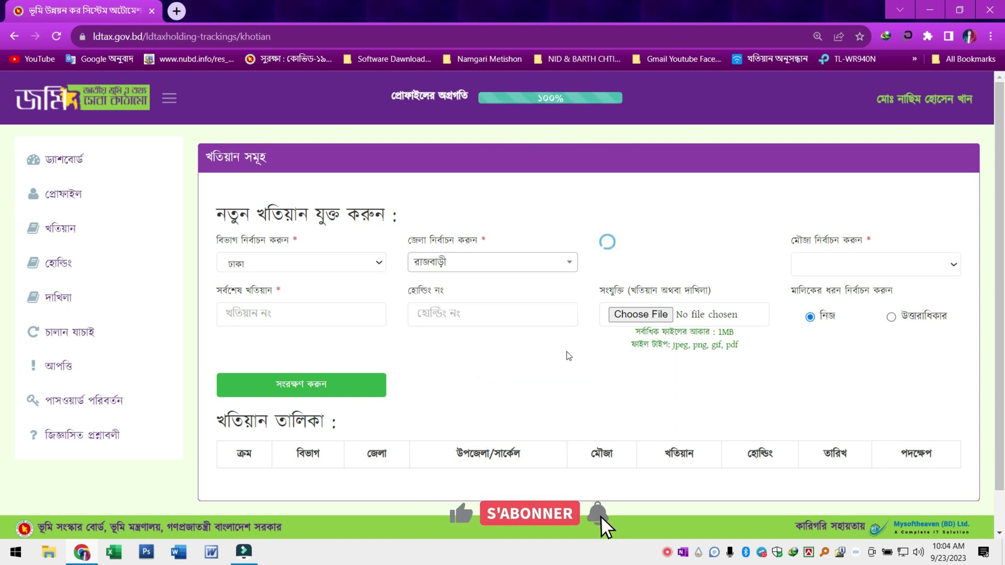
Choose upazila রাজবাড়ী সদর and mouza ভবানীপুর-১১৯, found by searching ১১৯.
click(678, 274)
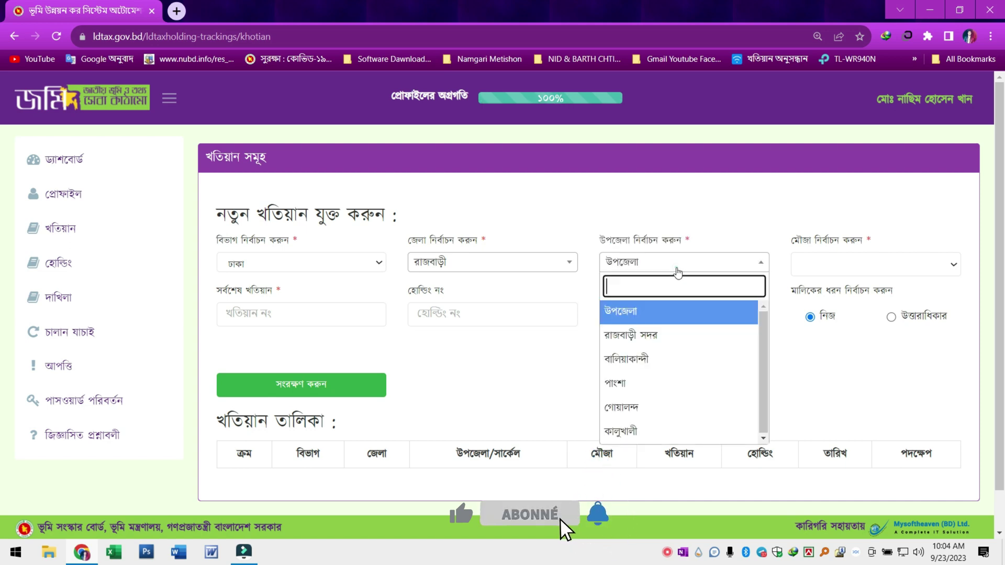
scroll(675, 265, down, 1)
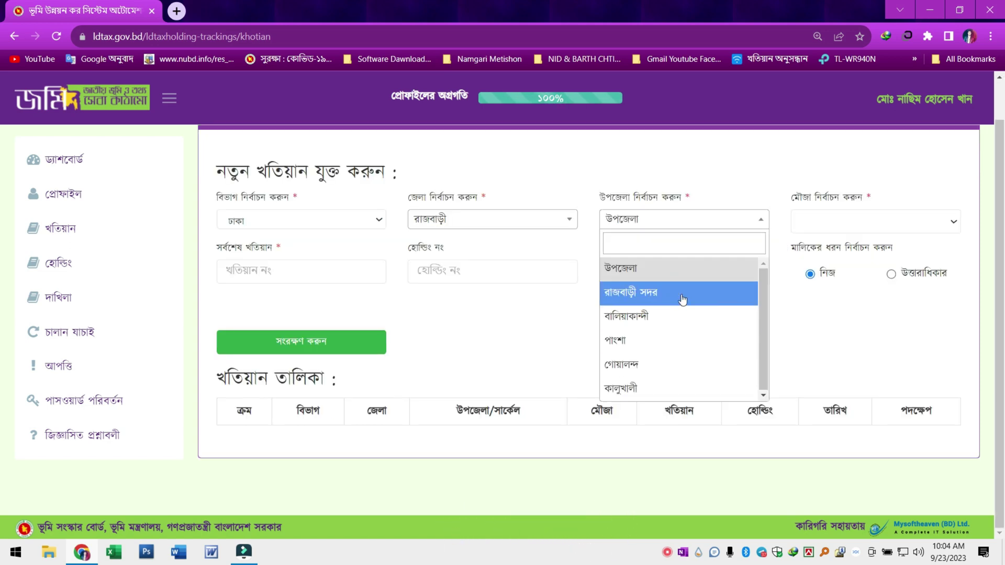
click(661, 298)
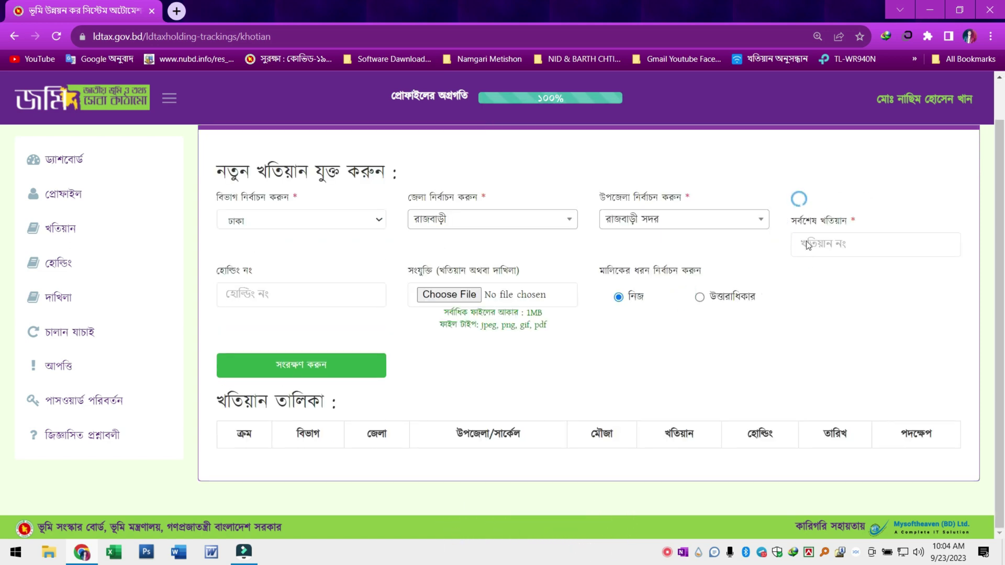
click(827, 220)
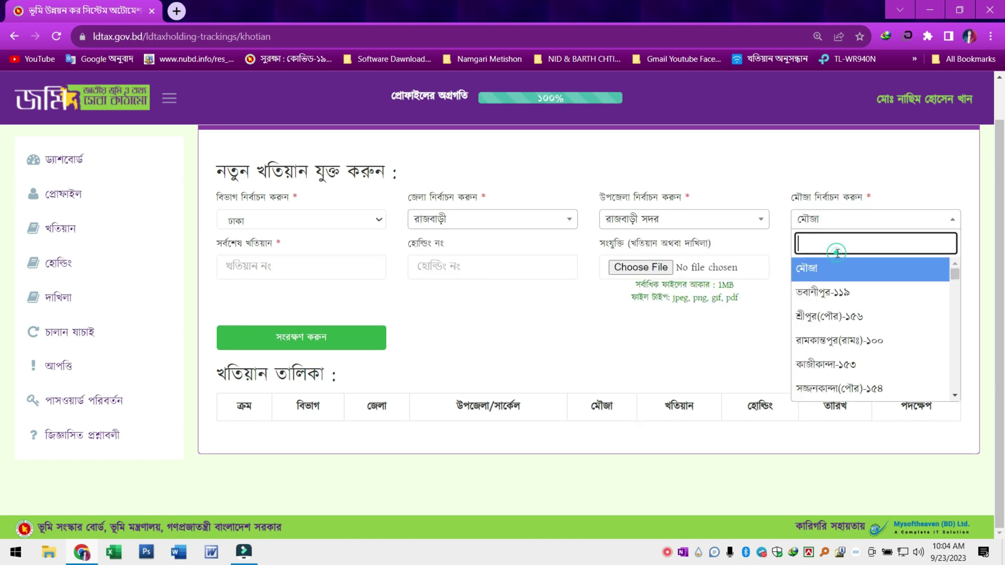
text(১১৯)
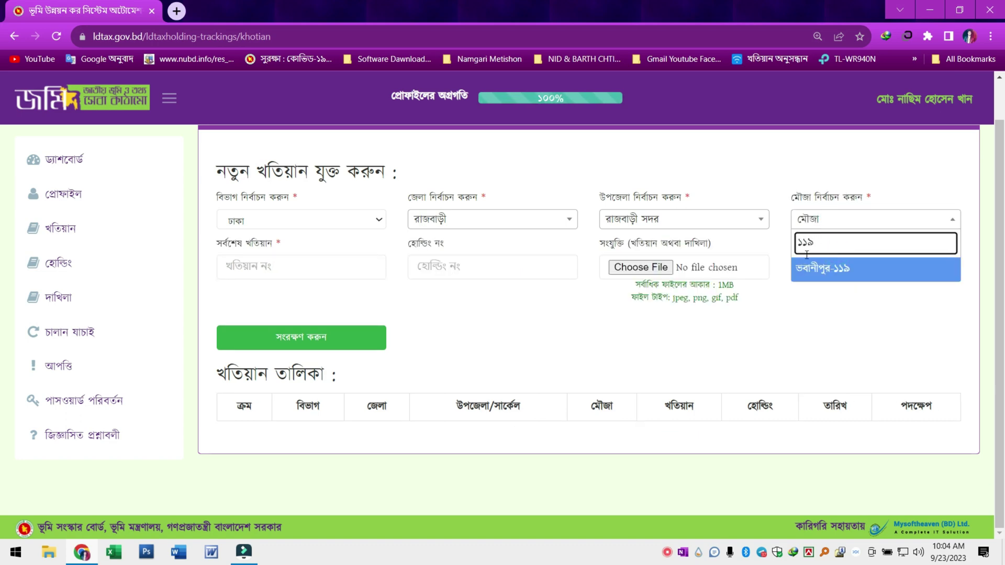
click(838, 270)
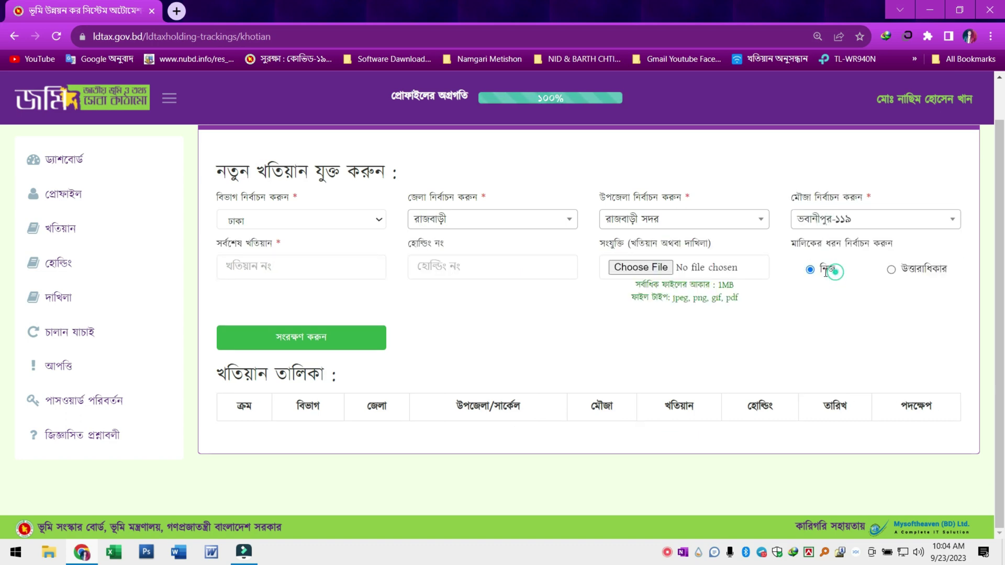
click(291, 273)
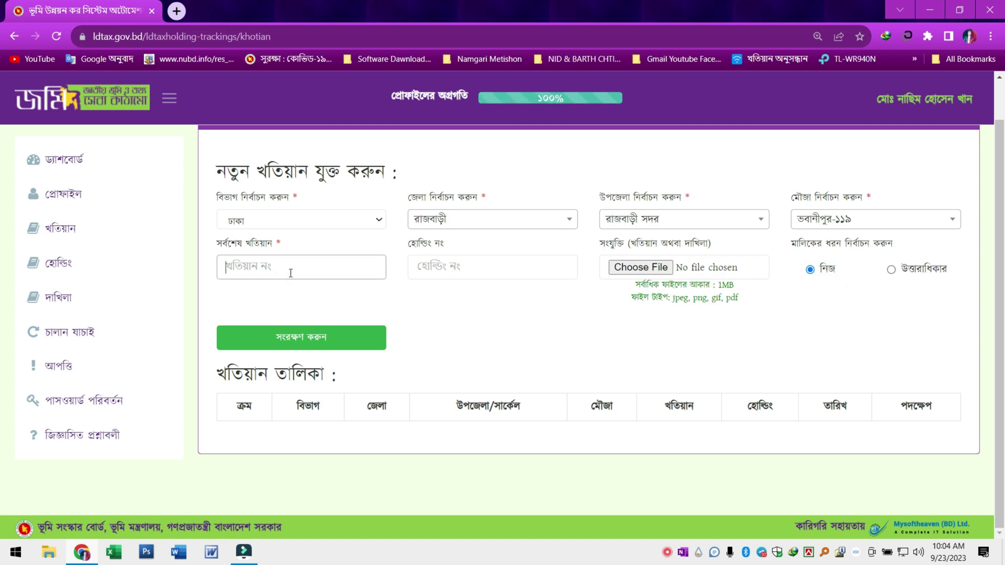
Enter latest khotian number ১৫২ and holding number ৫২ on the form.
text(১৫২)
click(446, 266)
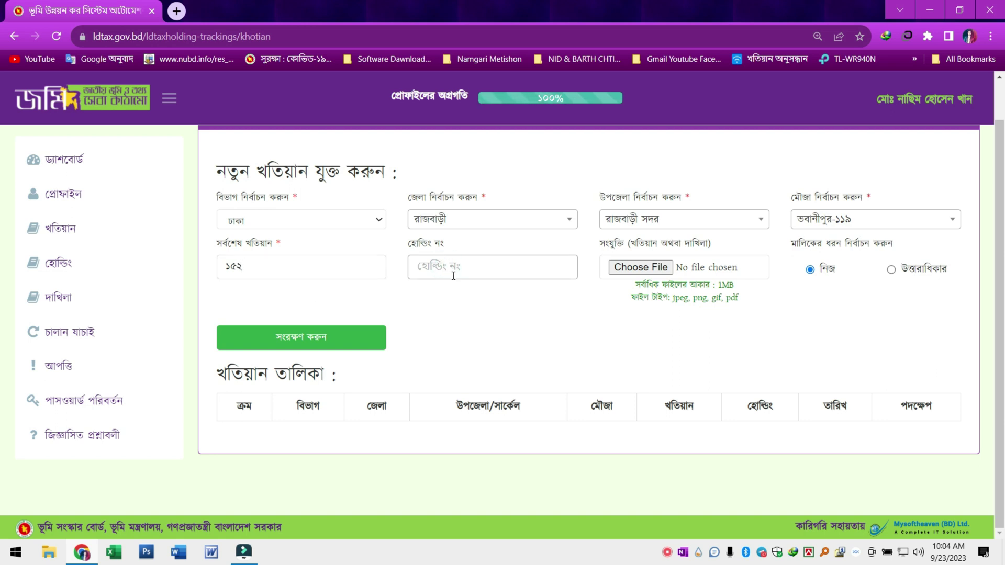
text(৫২)
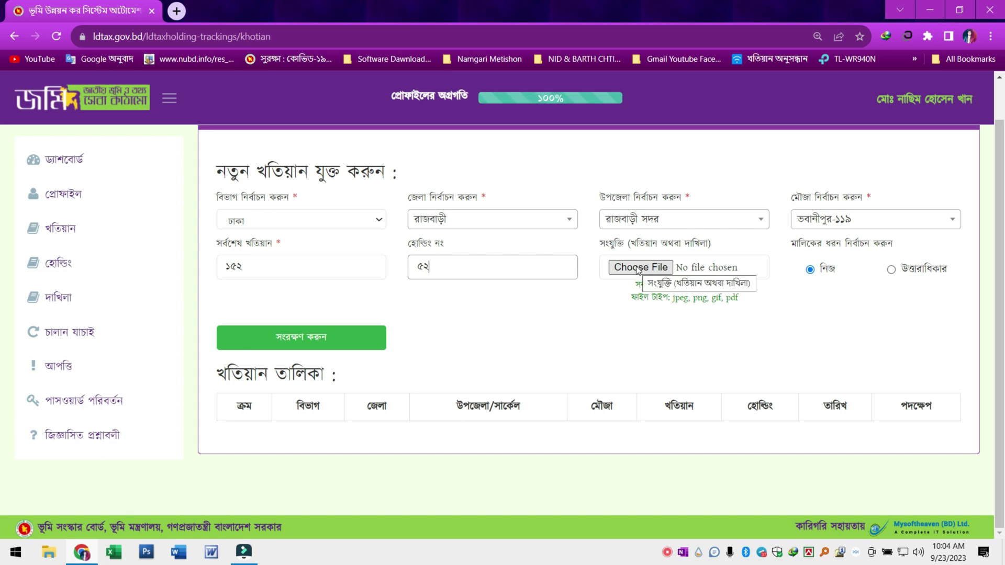
Select the 20230920_132745 image from the Desktop folder as the proof file.
click(637, 268)
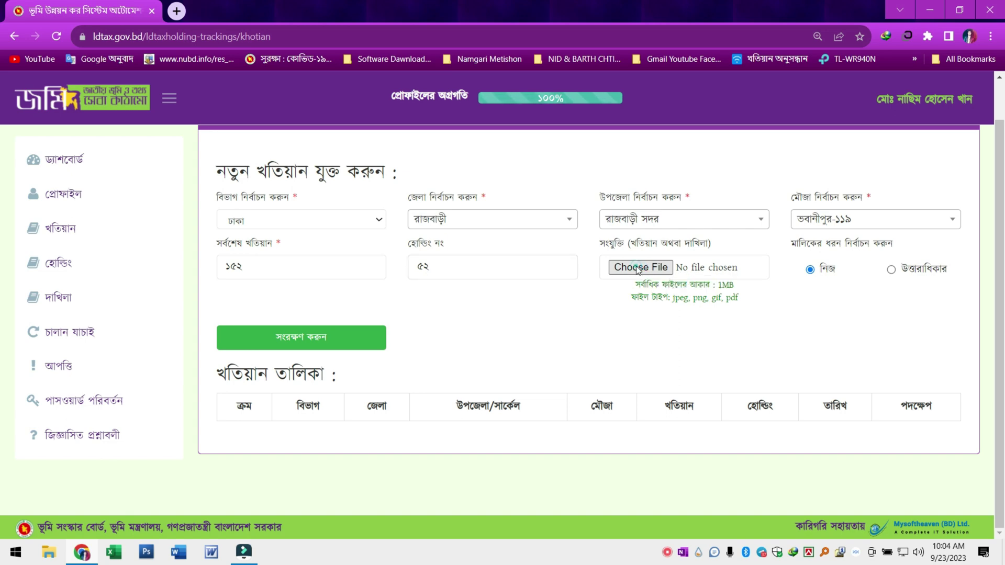
drag(529, 244, 640, 163)
drag(518, 297, 511, 264)
click(481, 259)
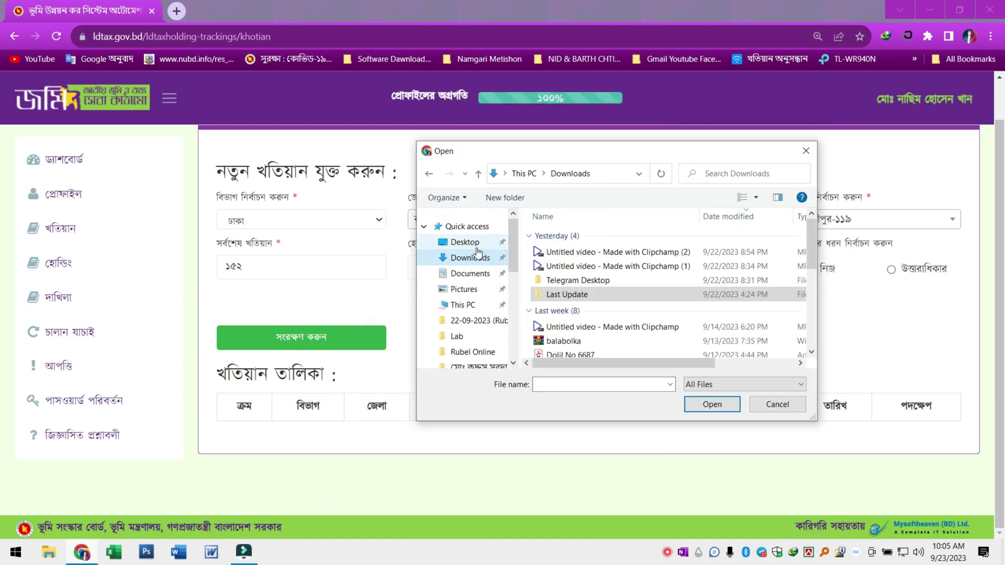
click(464, 242)
scroll(660, 314, down, 2)
scroll(628, 334, down, 1)
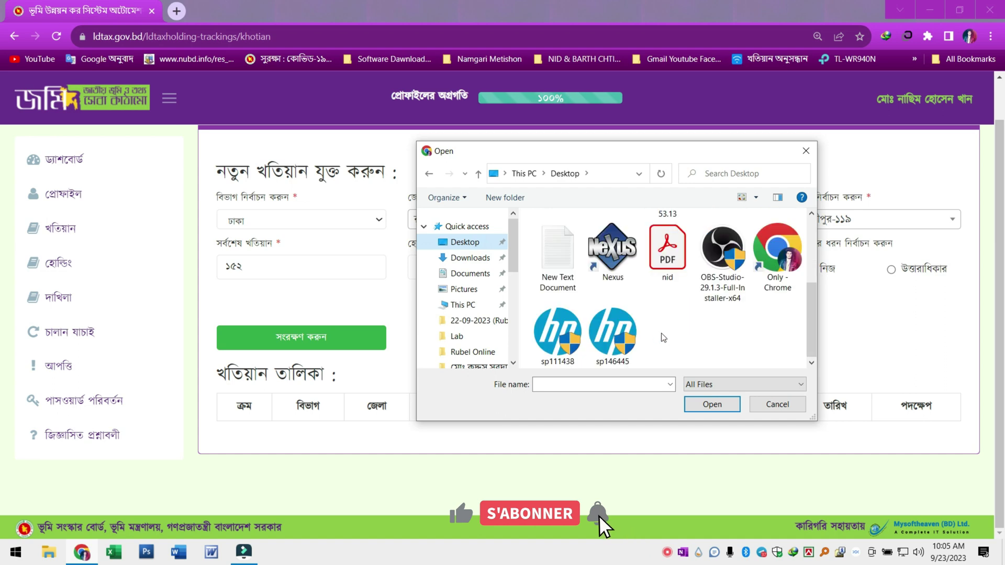
scroll(665, 314, up, 3)
click(670, 262)
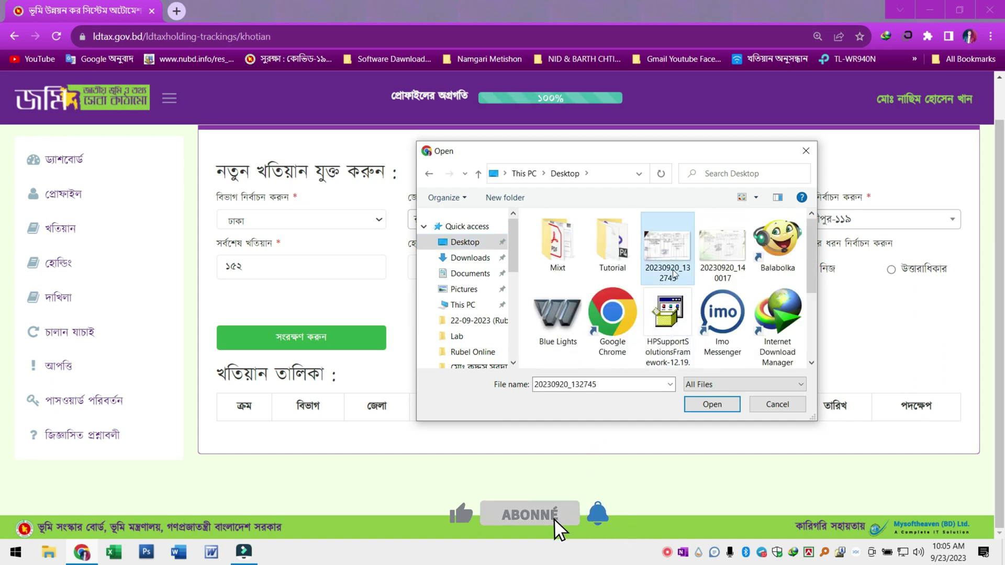
Confirm the attachment and save the new khotian entry with সংরক্ষণ করুন.
click(727, 404)
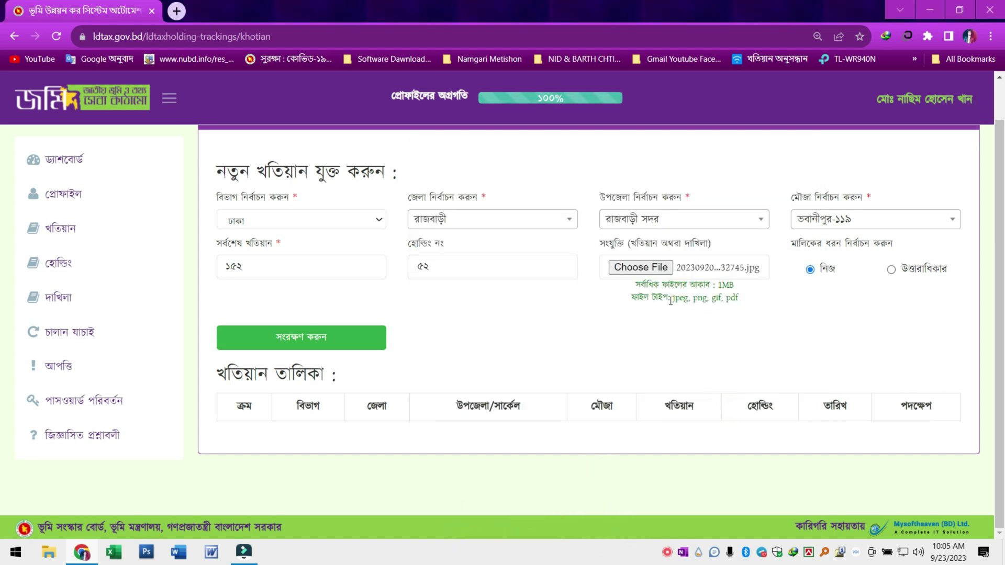
click(340, 345)
click(353, 339)
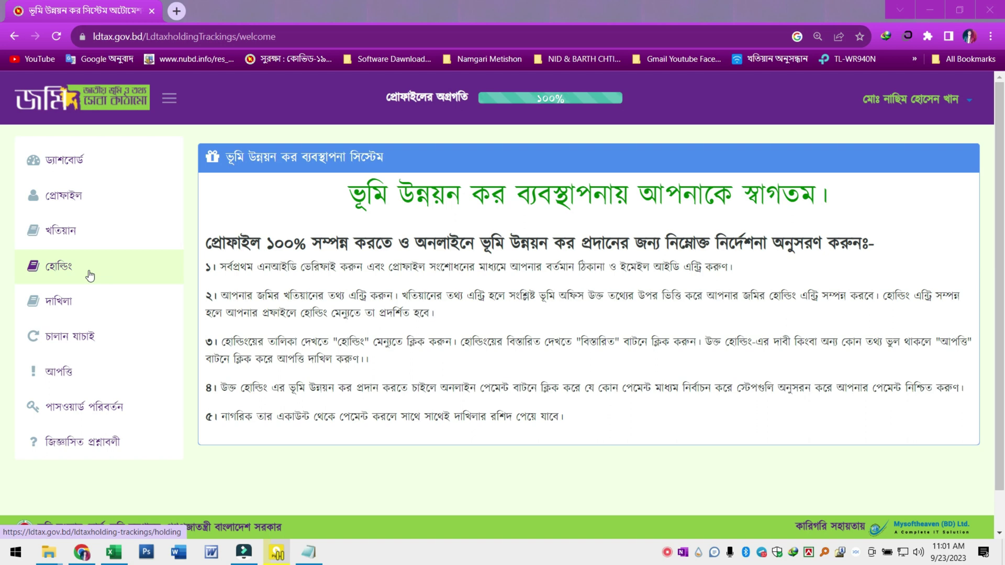
Open holding ৭৬৫'s details showing last paid year ১৪৩০ and total demand ০ টাকা.
click(90, 276)
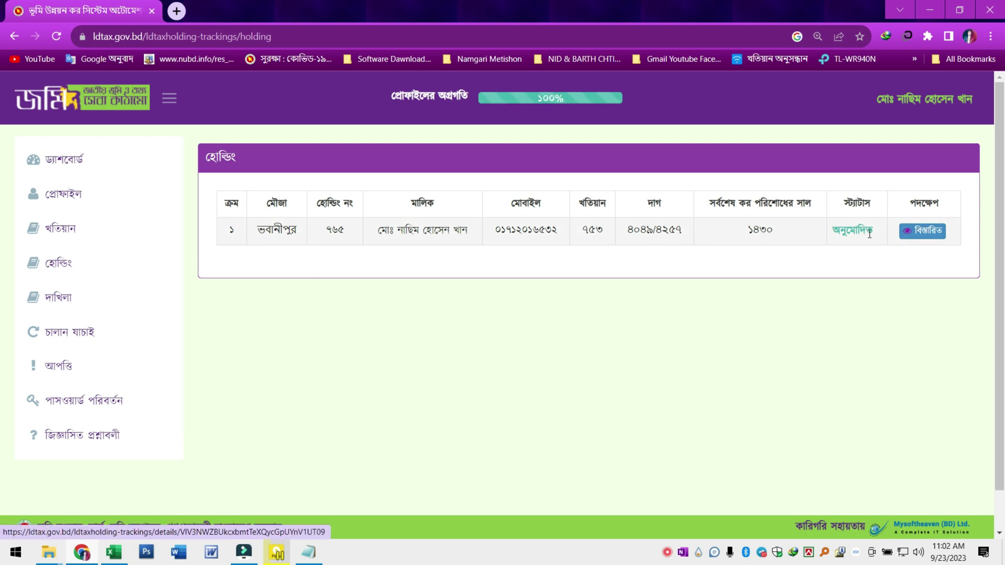
click(924, 238)
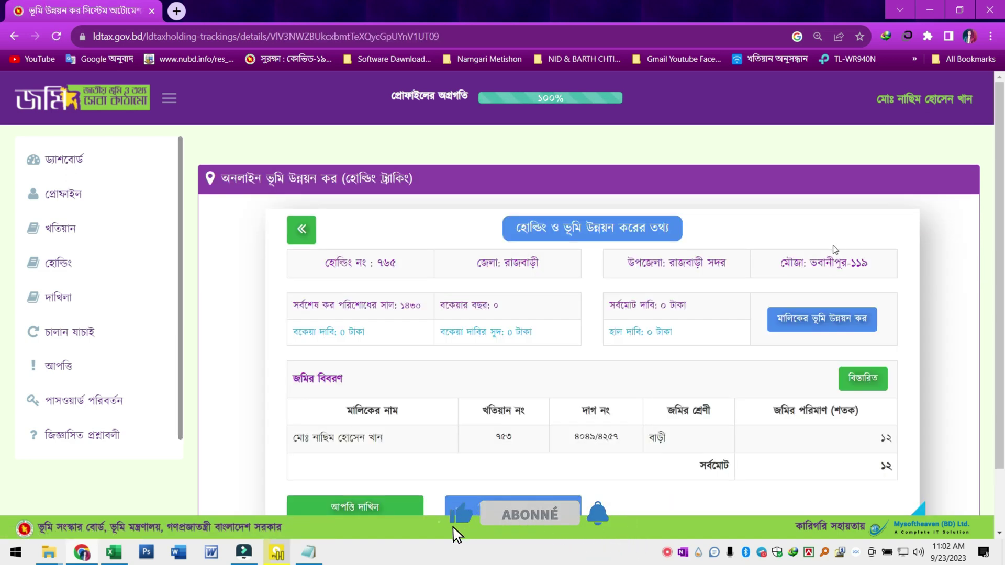
scroll(514, 194, down, 1)
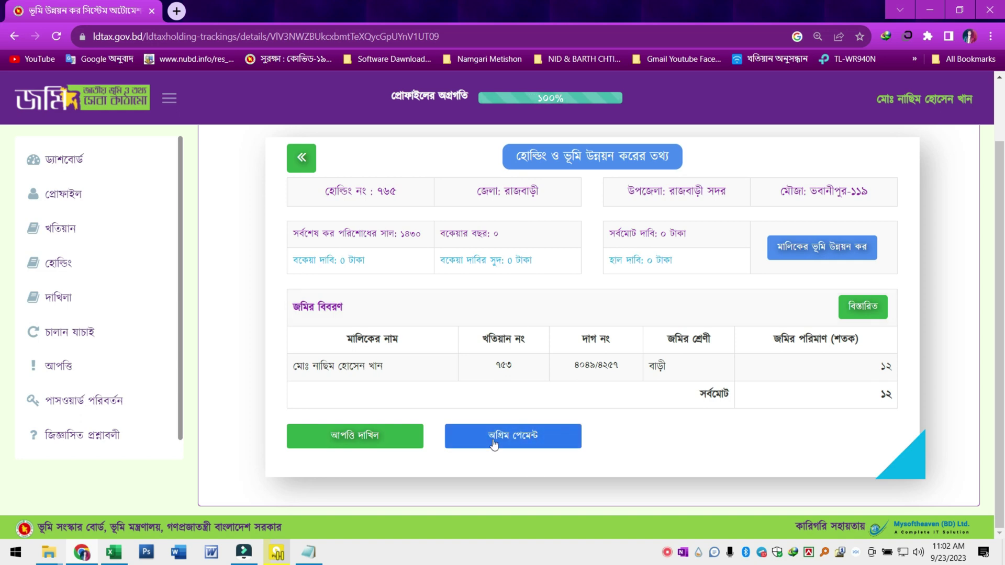
Set up a ৩ বছর advance payment of ৭২০ টাকা via bKash and start e-payment.
click(541, 441)
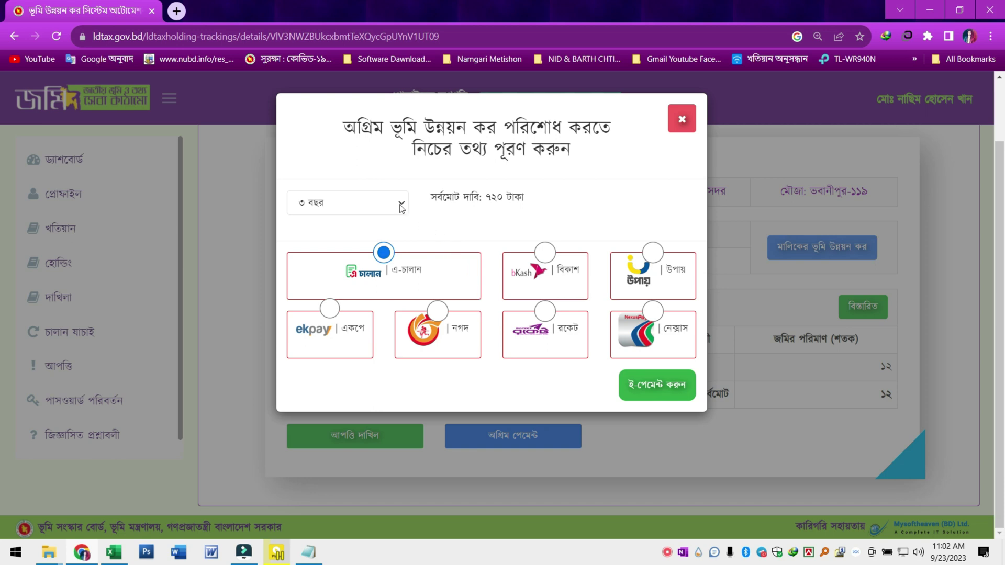
click(401, 208)
click(401, 207)
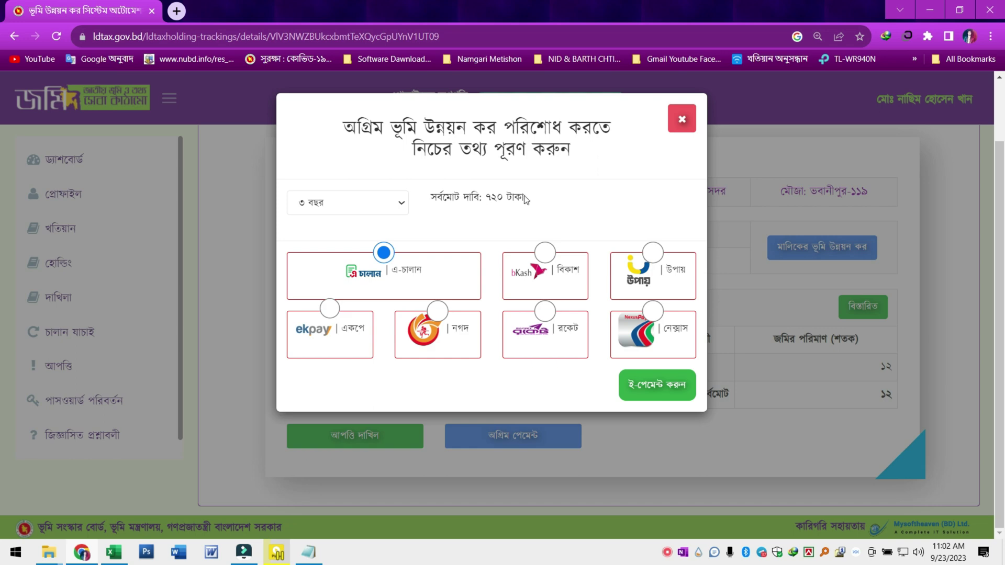
click(546, 255)
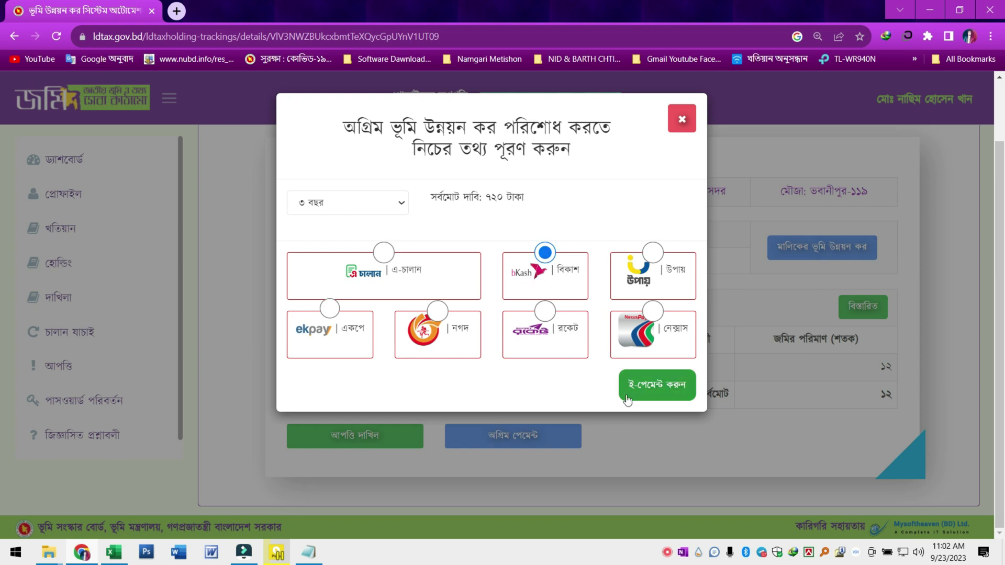
click(658, 395)
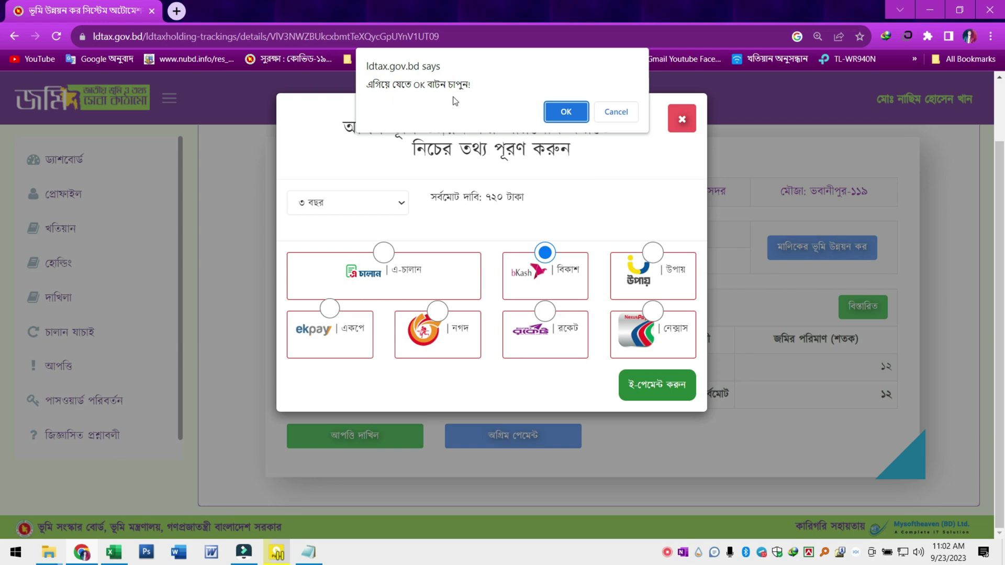
Continue to bKash and submit the bKash account number for the ৳720 payment.
click(564, 112)
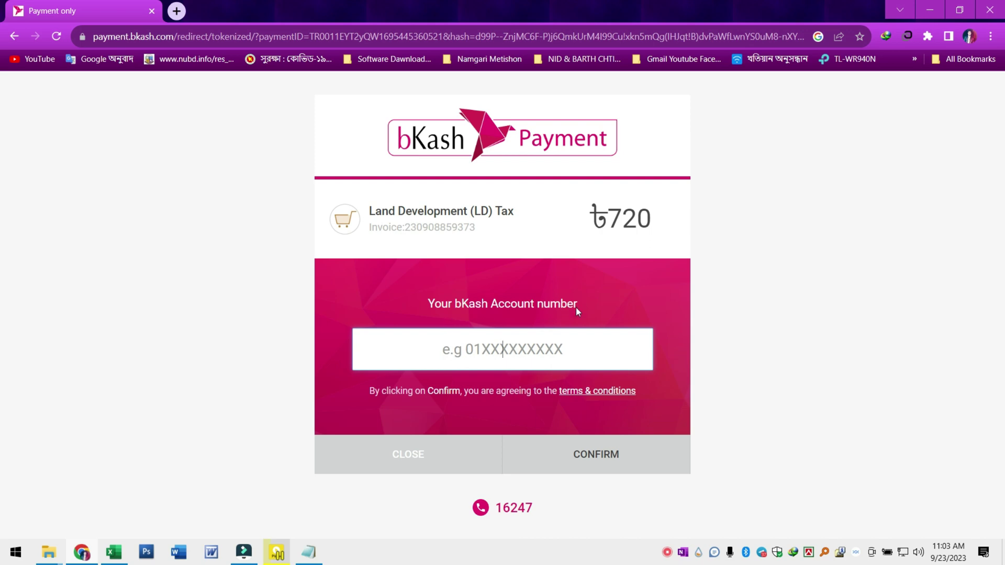
click(497, 347)
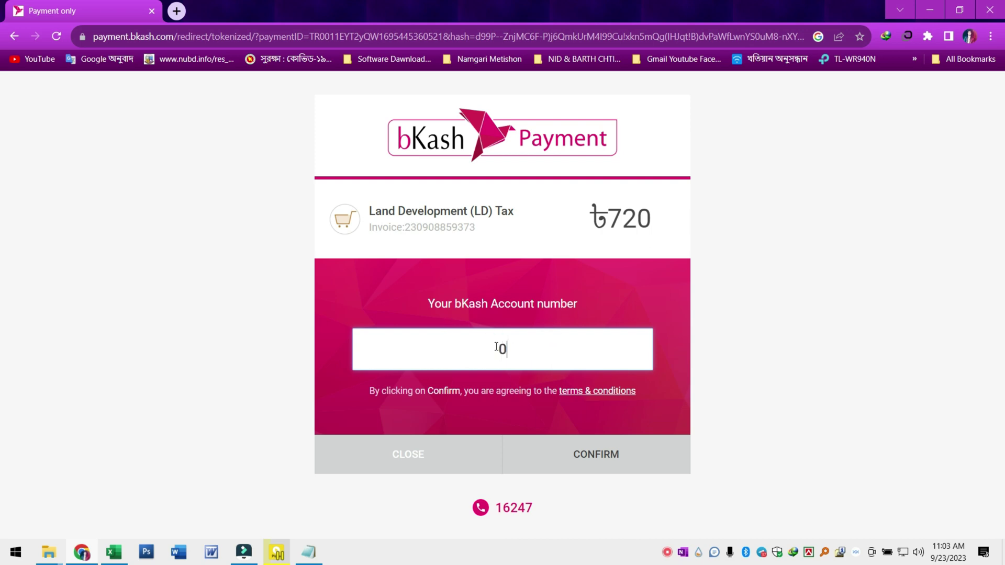
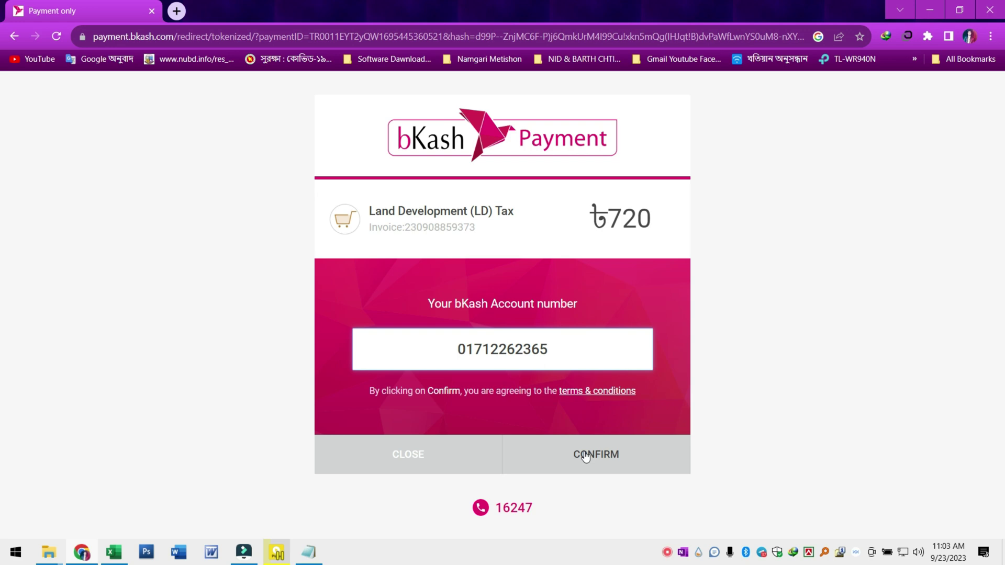
click(585, 456)
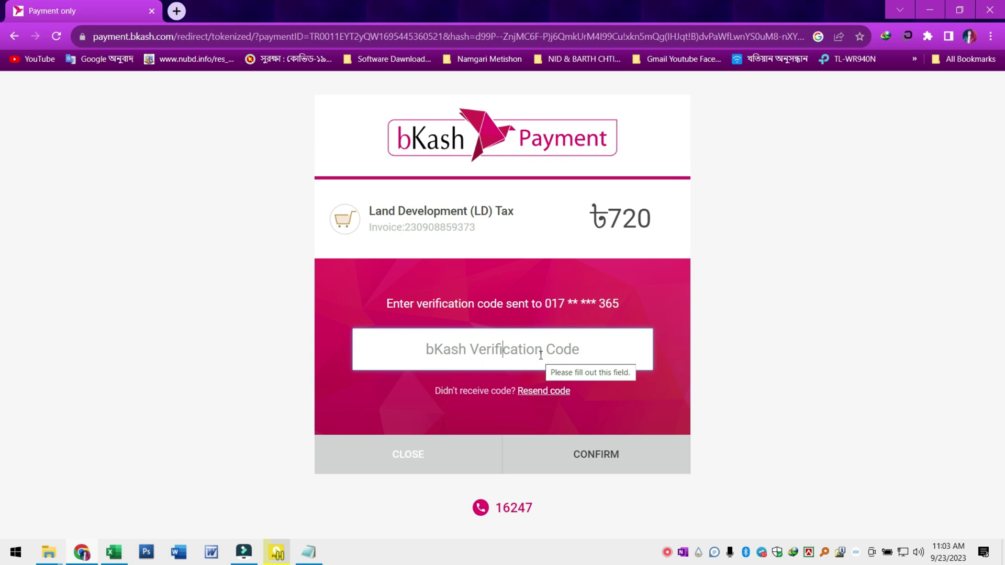
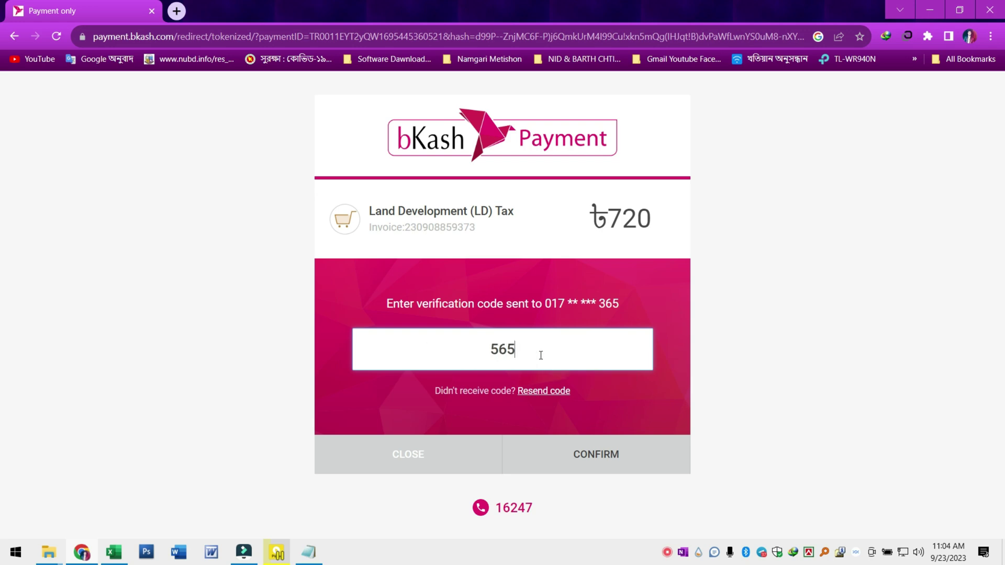
Confirm the bKash verification code, then the account PIN, to pay the ৳720 tax.
click(611, 463)
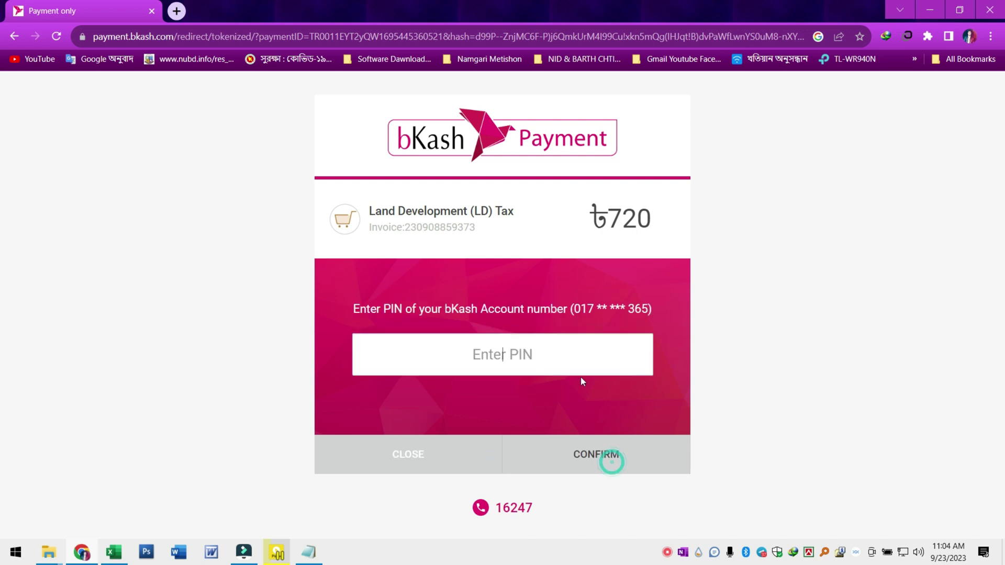
click(554, 360)
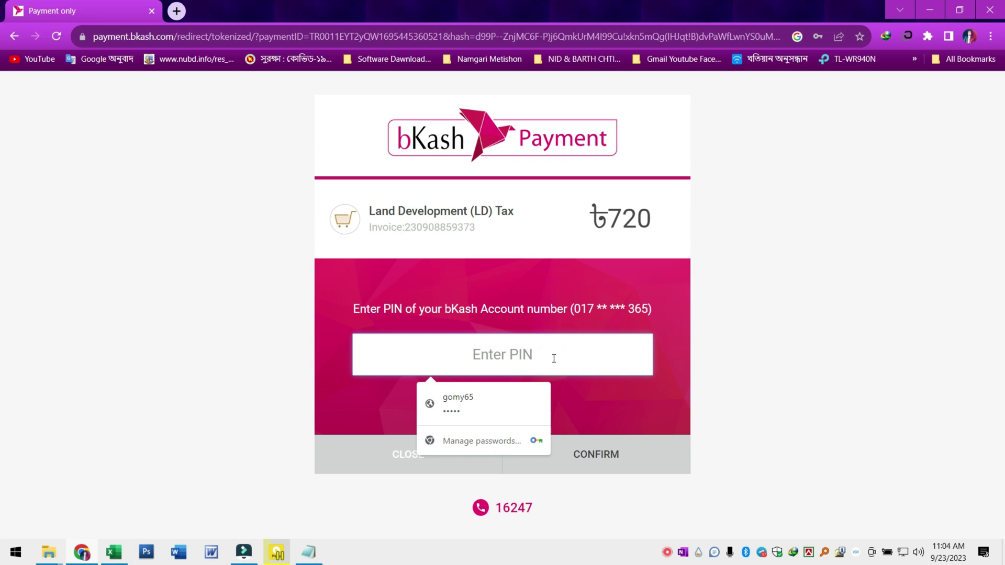
text(****)
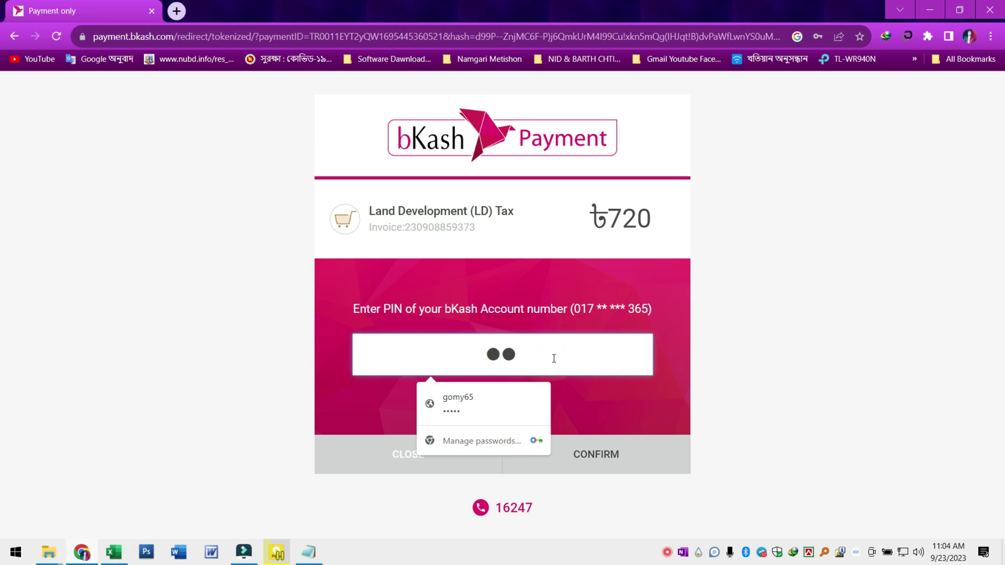
text(*)
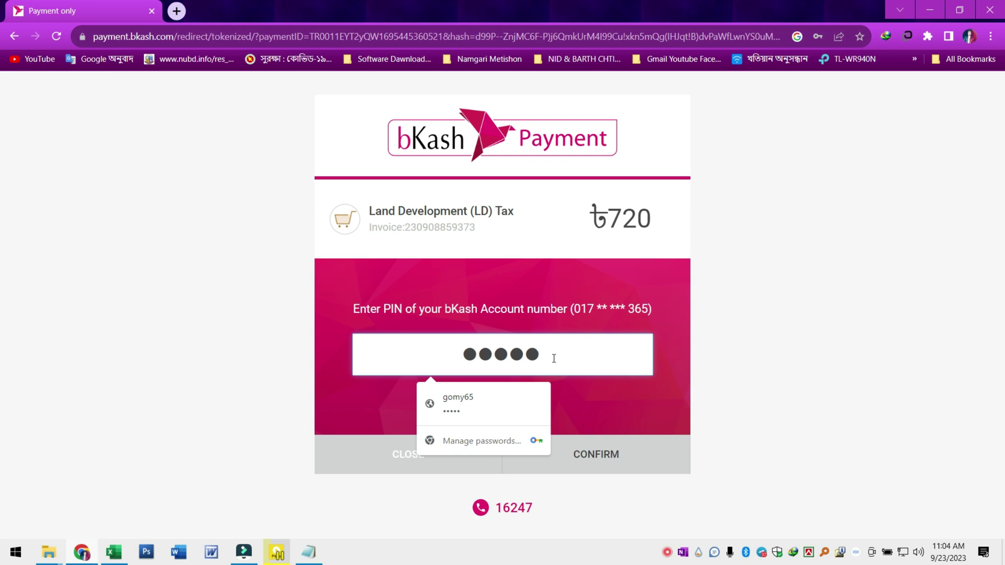
click(754, 479)
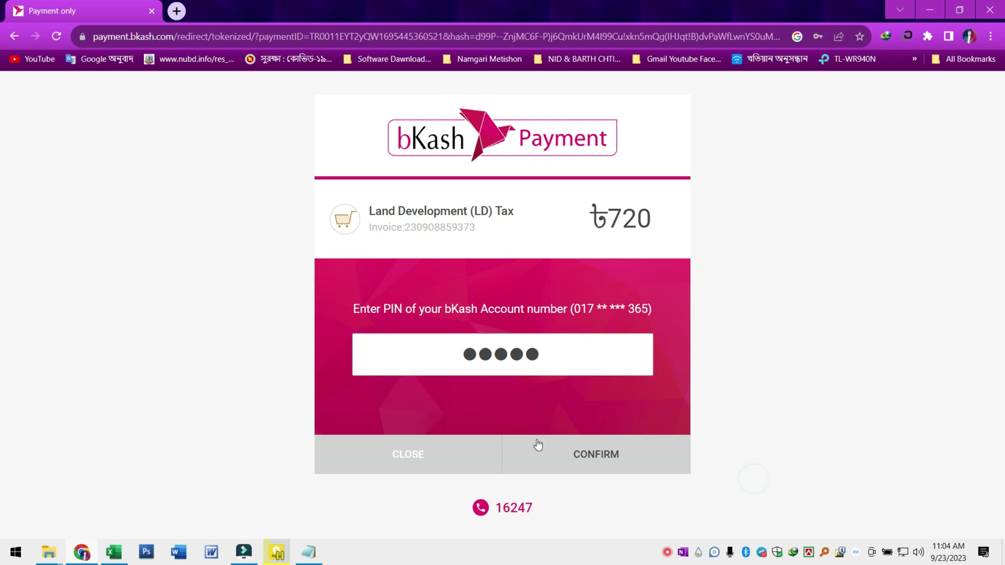
click(601, 459)
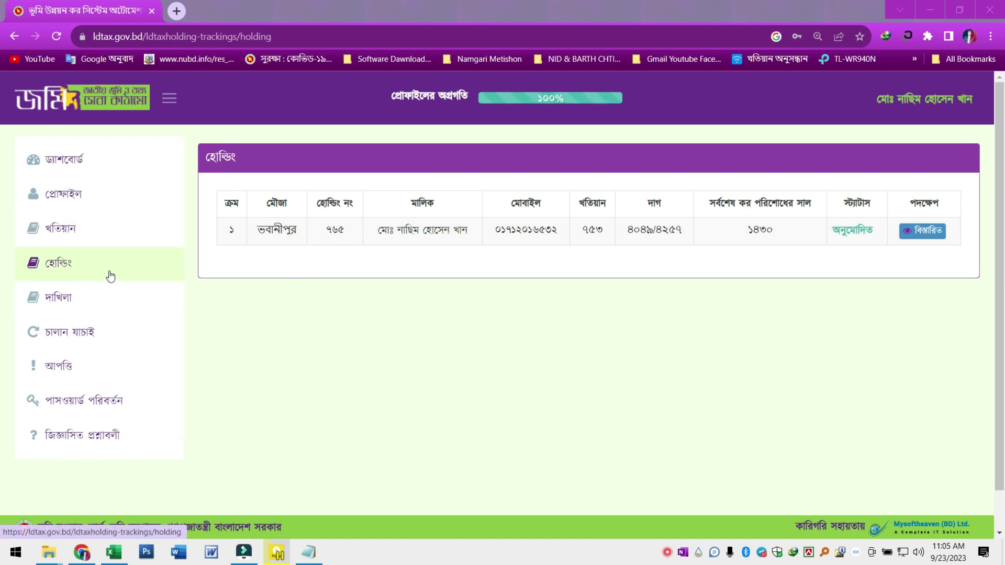
Open the ১১/৯/২৩ dakhila for holding ৭৬৫ and bring up its print preview.
click(117, 307)
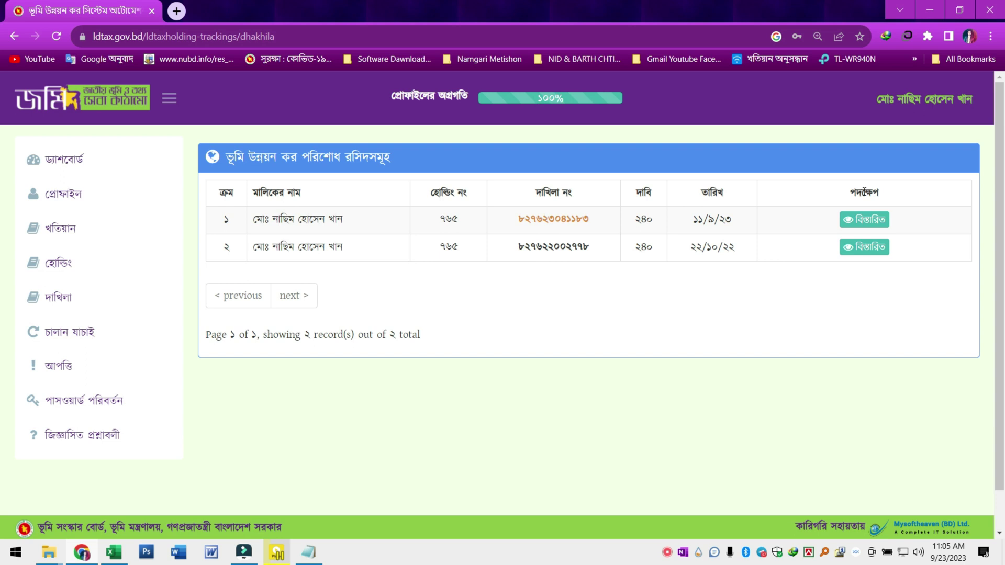
click(870, 223)
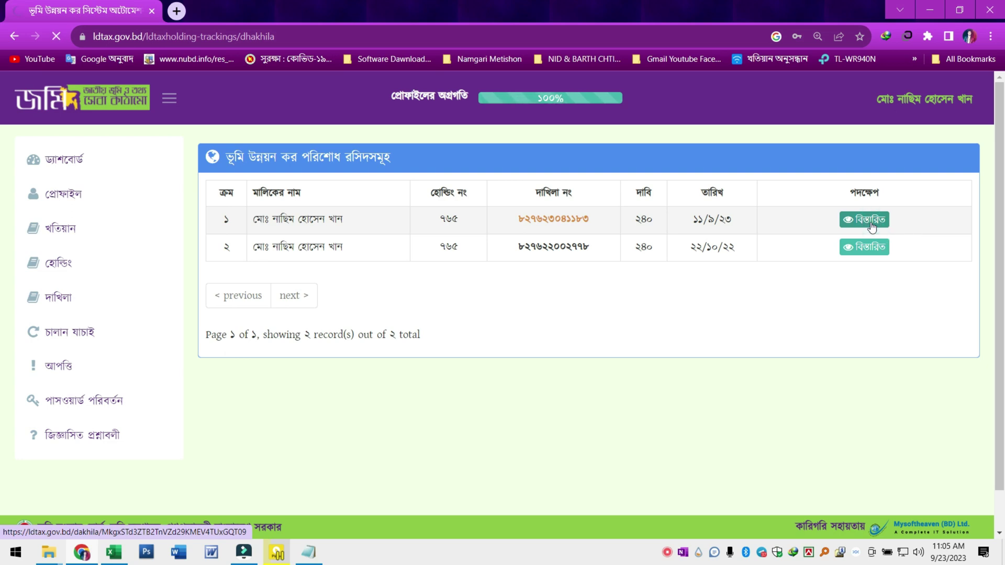
scroll(872, 228, down, 2)
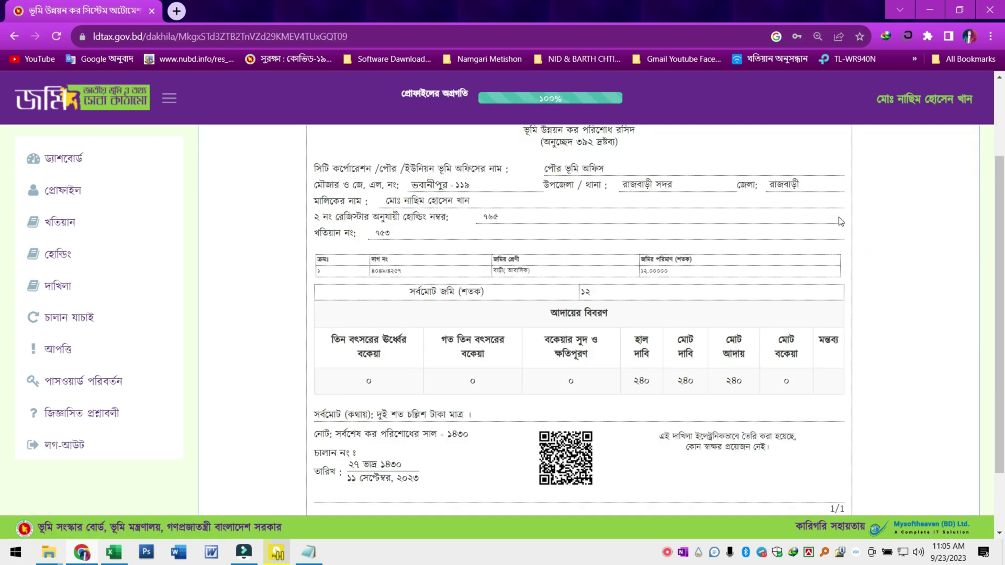
scroll(696, 231, down, 2)
scroll(635, 268, up, 3)
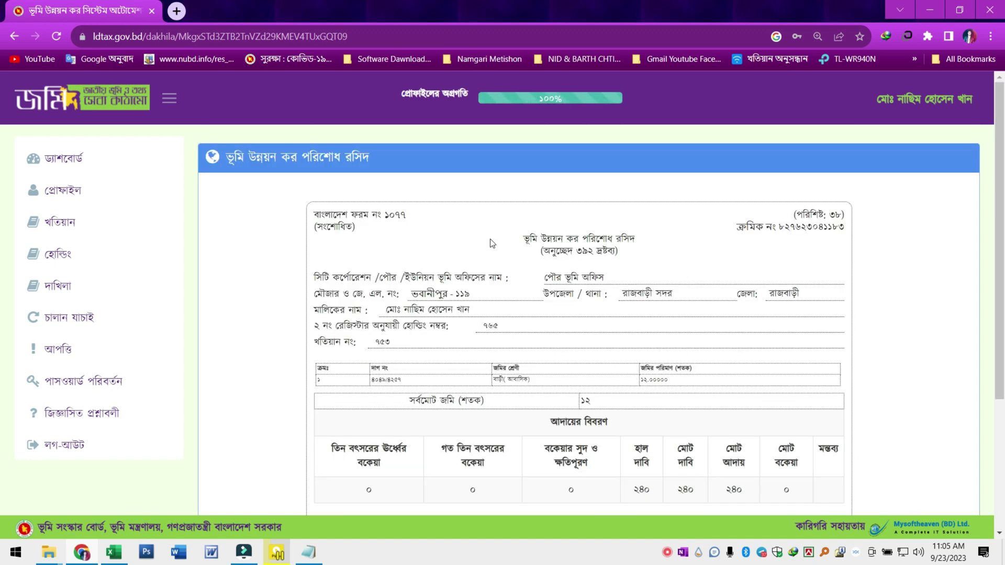
scroll(511, 244, down, 2)
scroll(548, 244, down, 2)
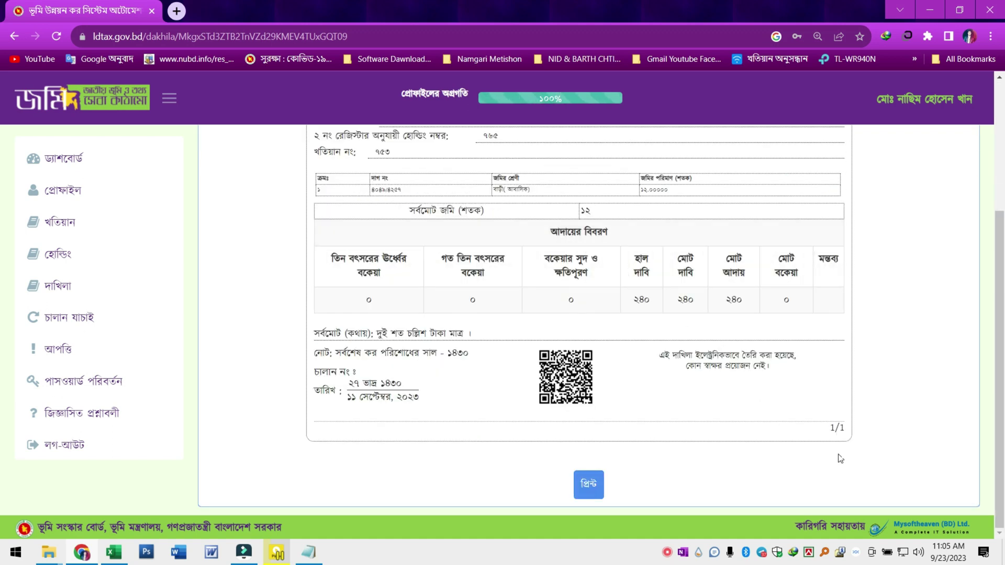
click(587, 482)
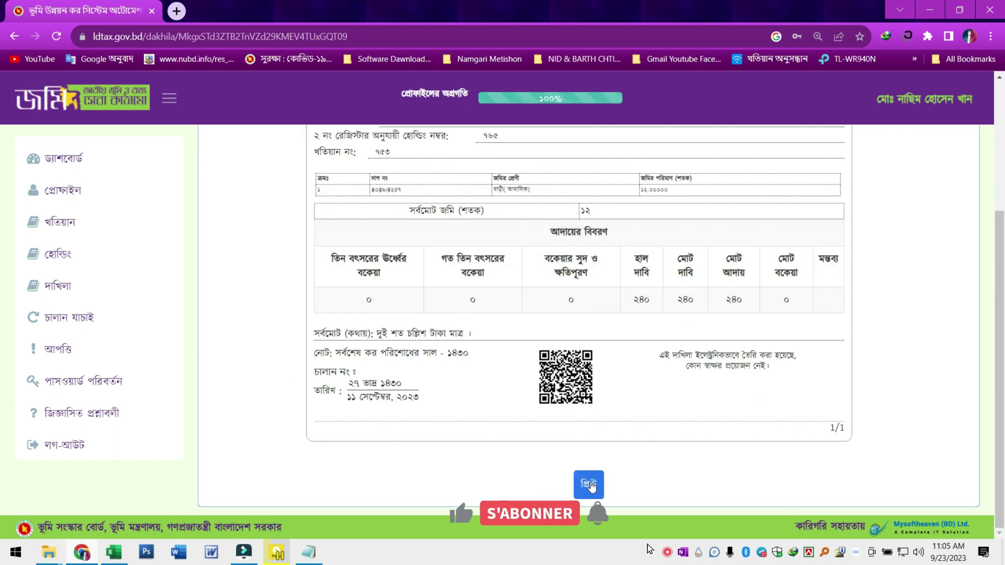